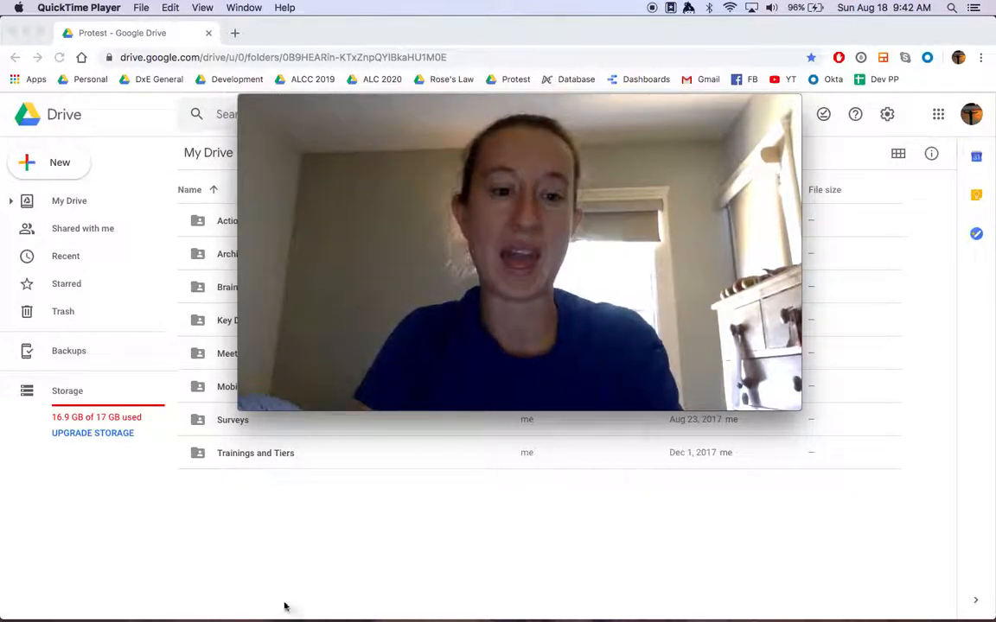
Open the Meeting Minutes folder and make a copy of the 2019.08.07 Protest Working Group Meeting document.
click(278, 559)
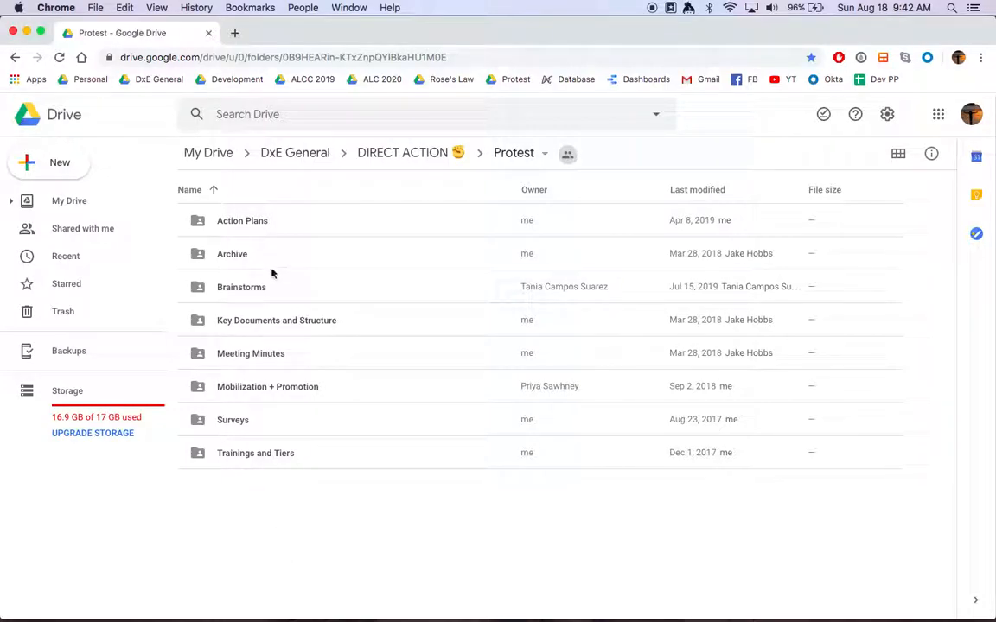
double_click(249, 356)
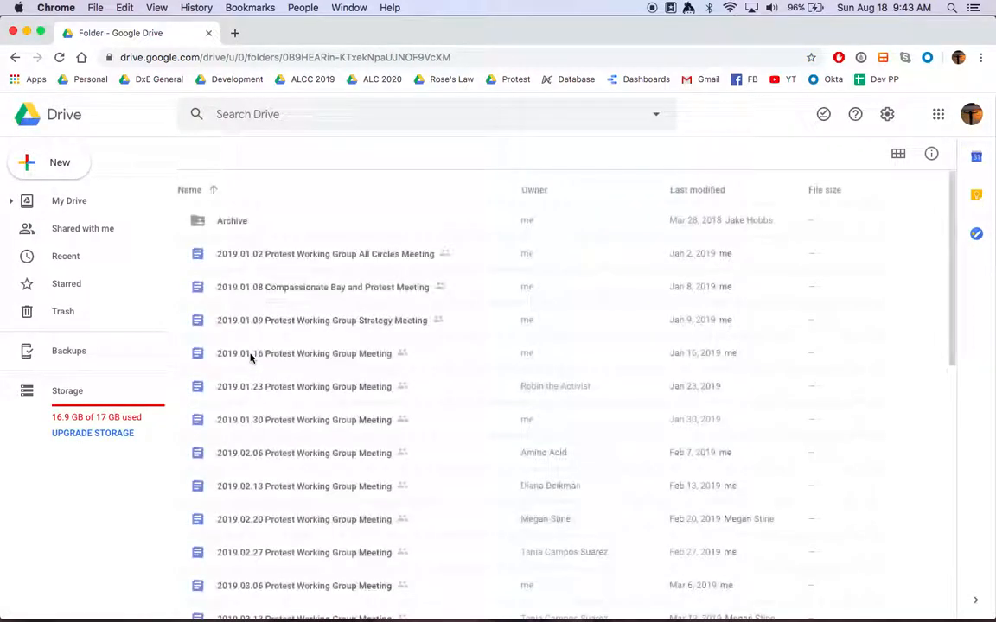
scroll(327, 422, down, 10)
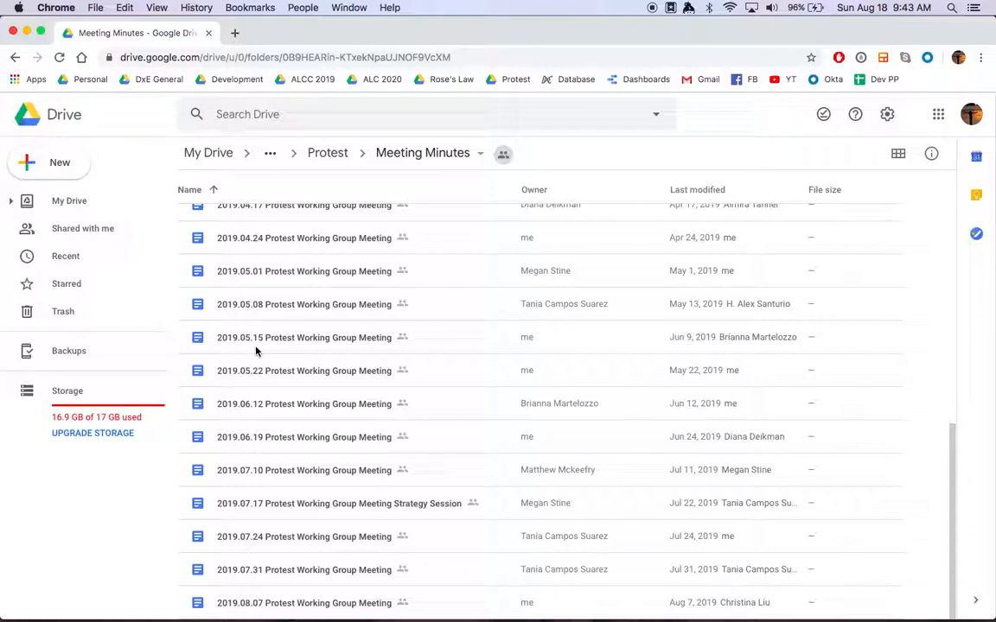
right_click(254, 606)
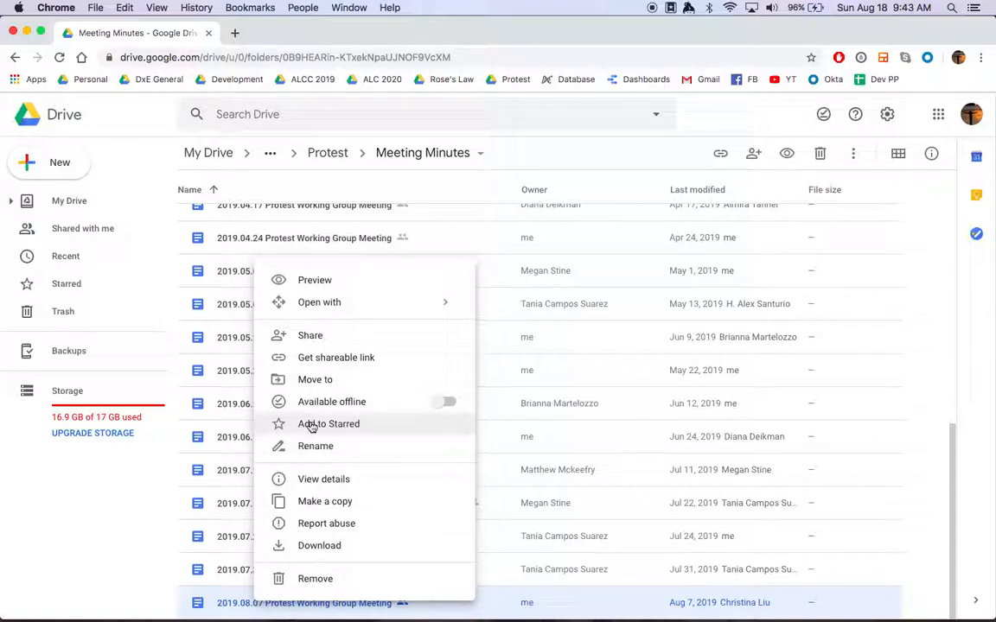
click(317, 505)
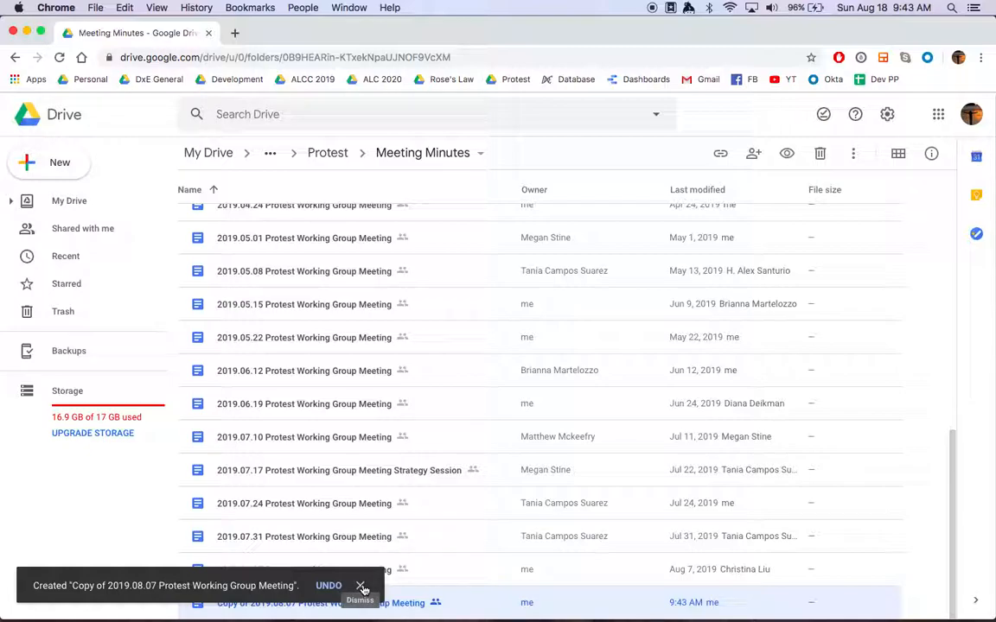
click(362, 587)
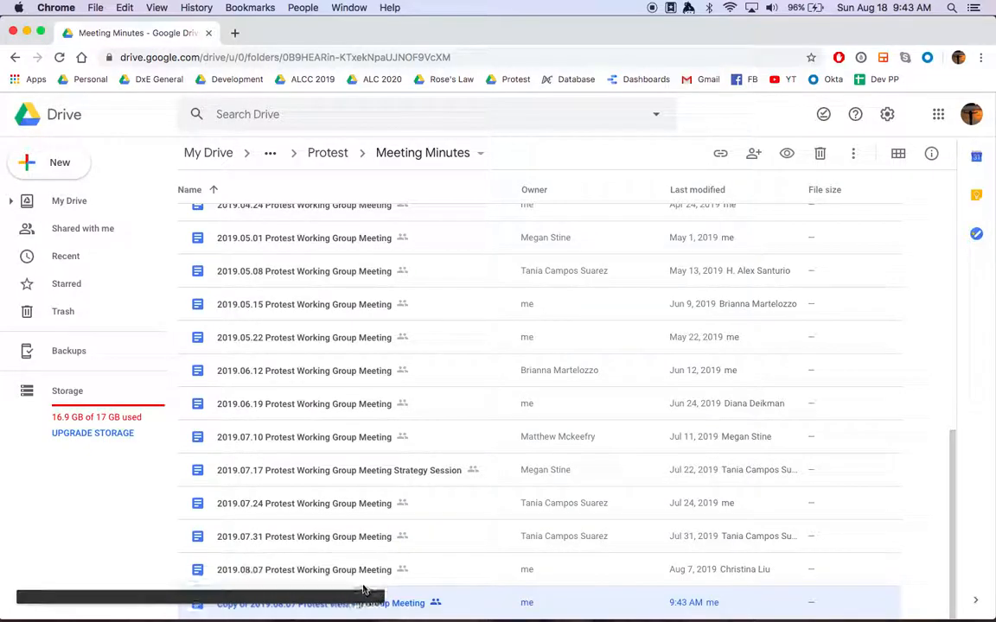
Open the copied document and rename it "2019.08.14 Protest Working Group Meeting".
double_click(281, 605)
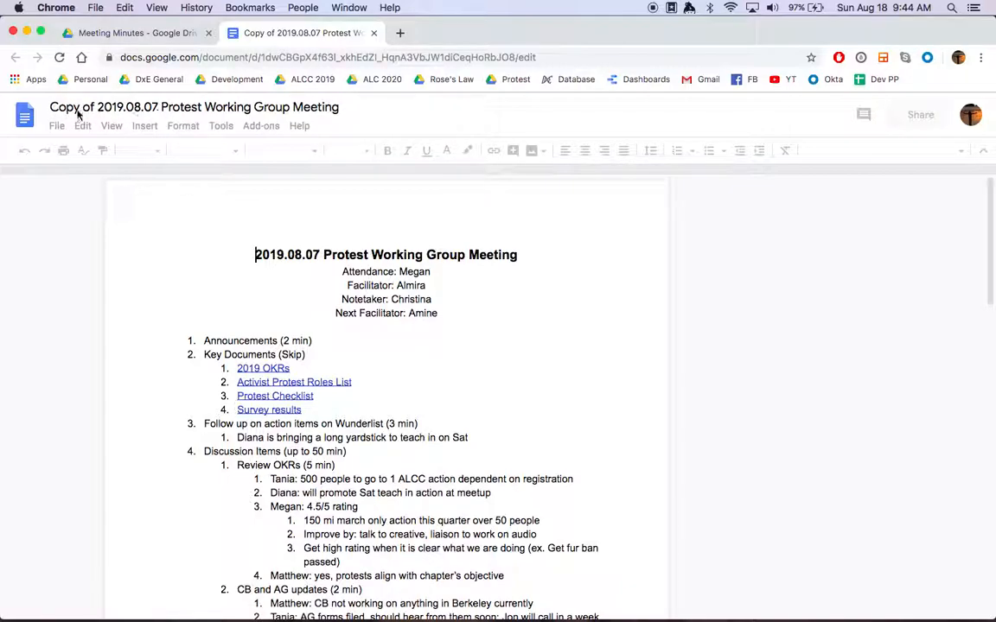
click(129, 109)
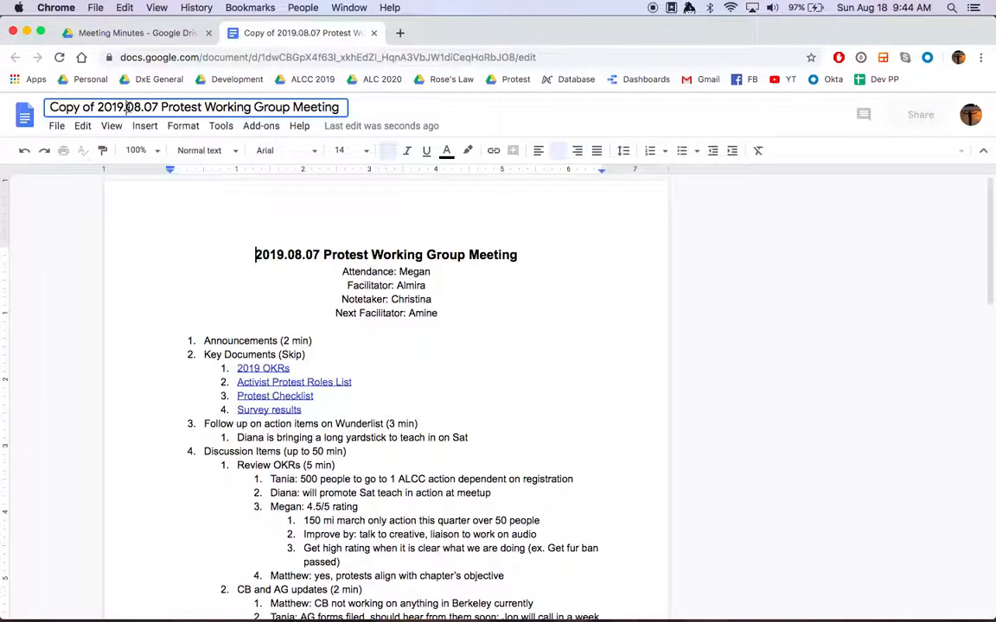
drag(98, 107, 50, 107)
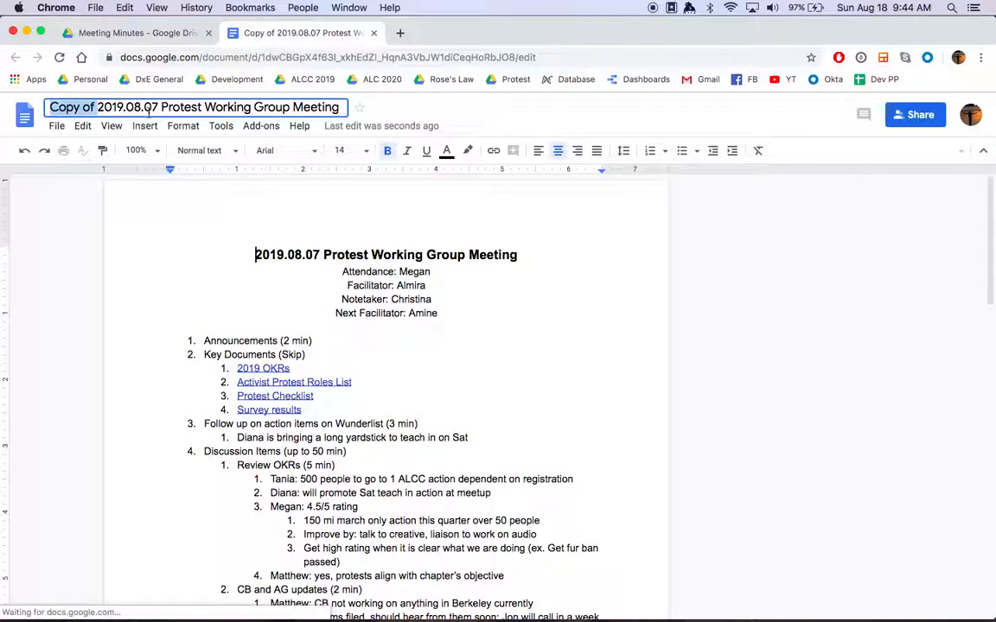
key(BackSpace)
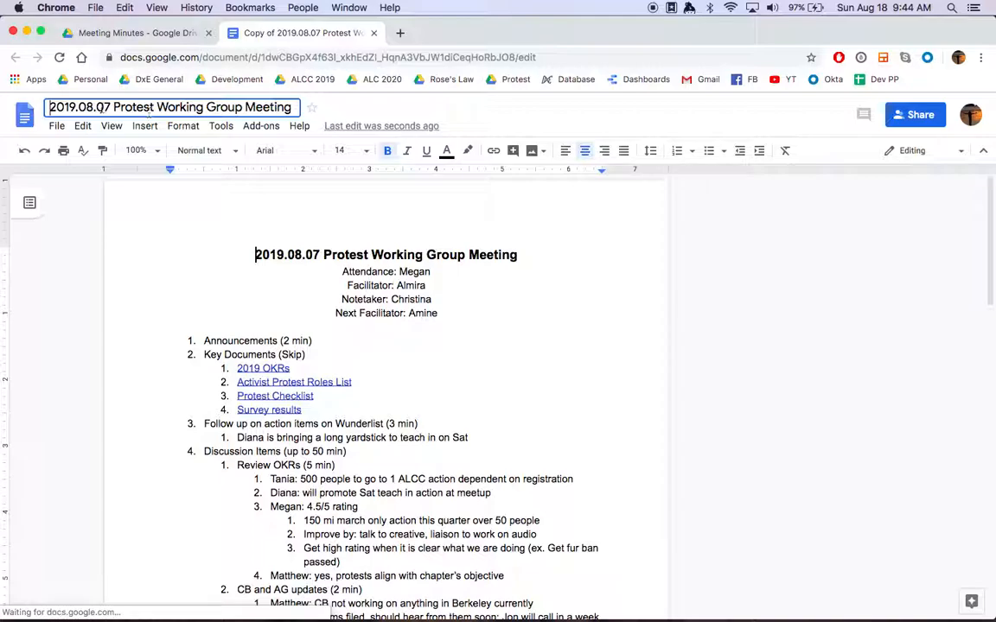
click(111, 107)
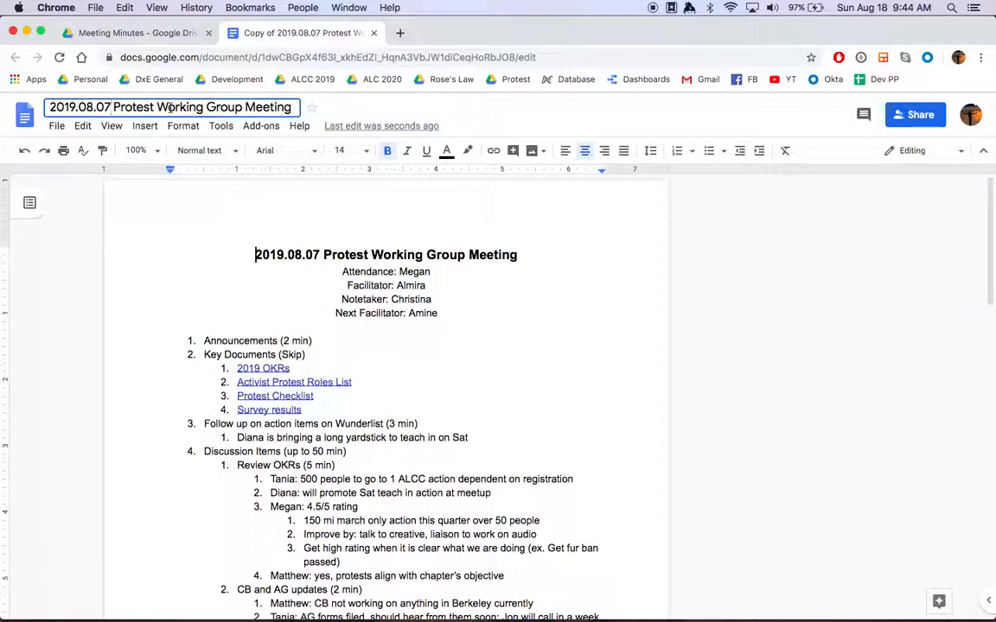
key(BackSpace)
key(BackSpace)
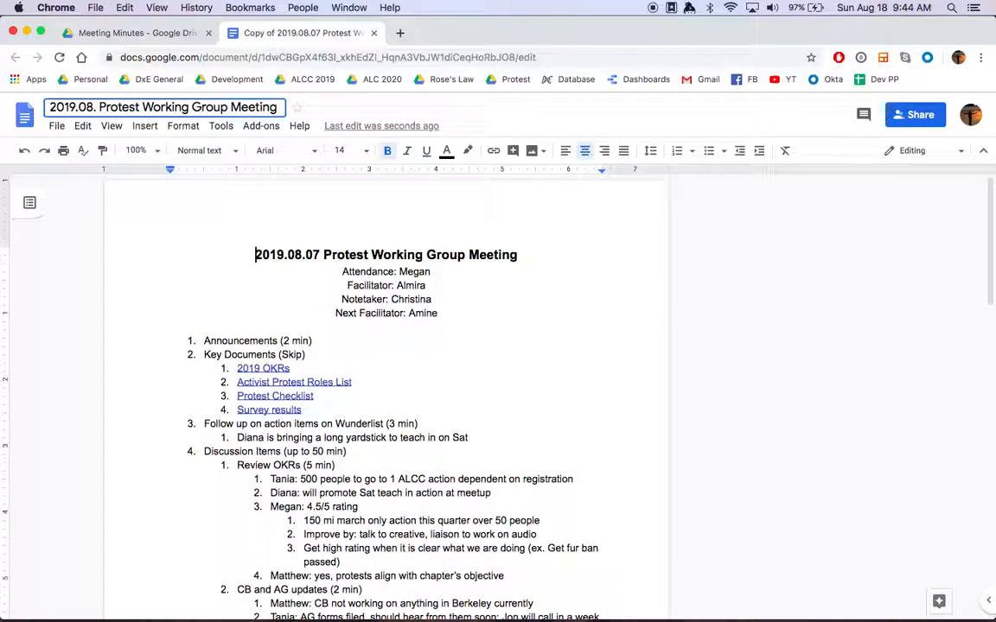
text(14)
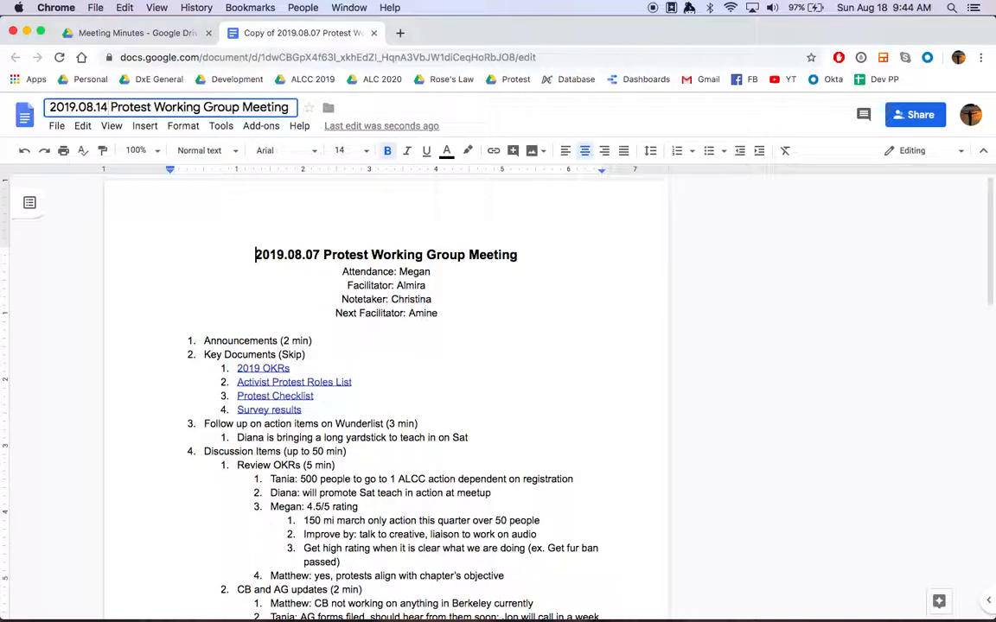
Change the date in the heading on the page to 2019.08.14.
click(321, 255)
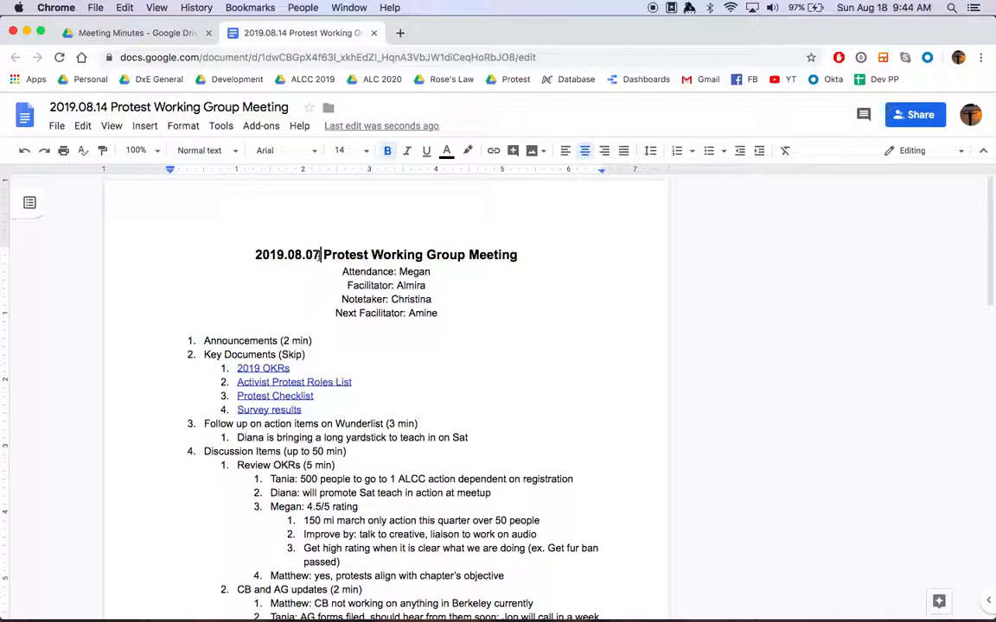
key(BackSpace)
key(BackSpace)
text(14)
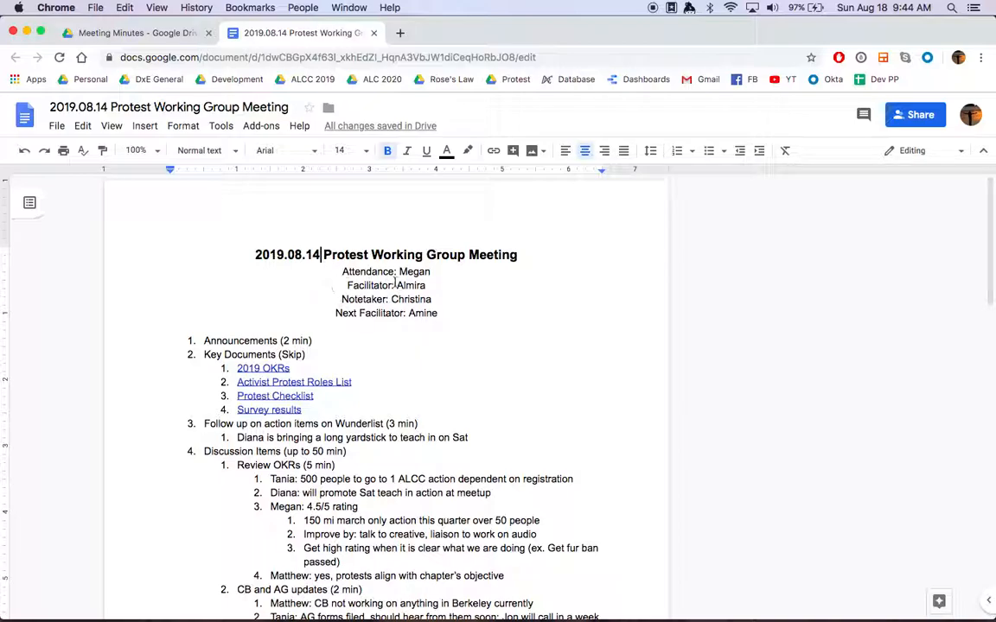
Clear the names after Attendance, Facilitator, Notetaker and Next Facilitator, keeping each label on its own line.
double_click(431, 271)
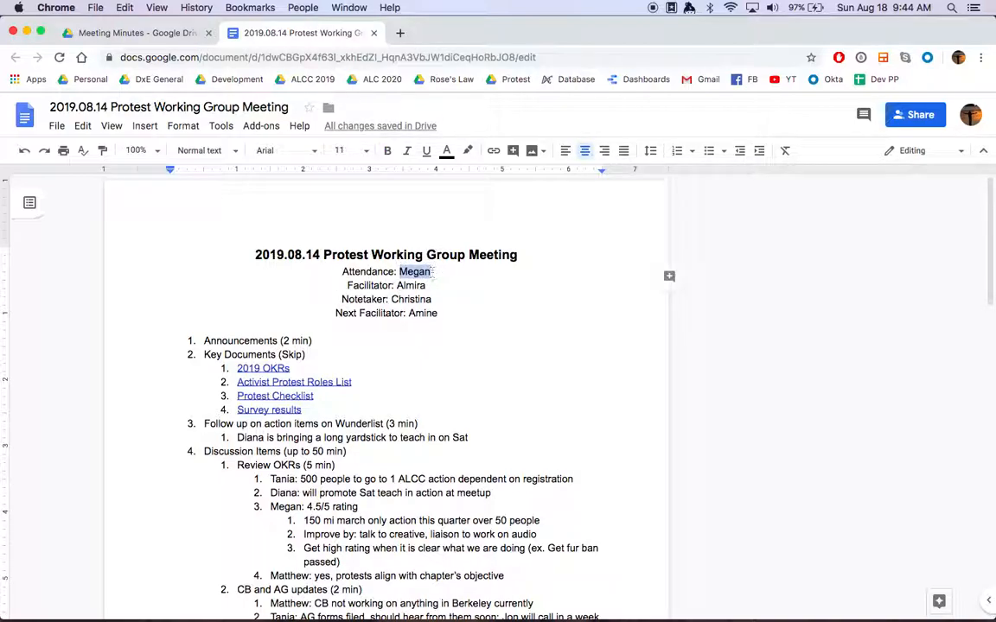
key(BackSpace)
double_click(430, 285)
key(Delete)
key(Delete)
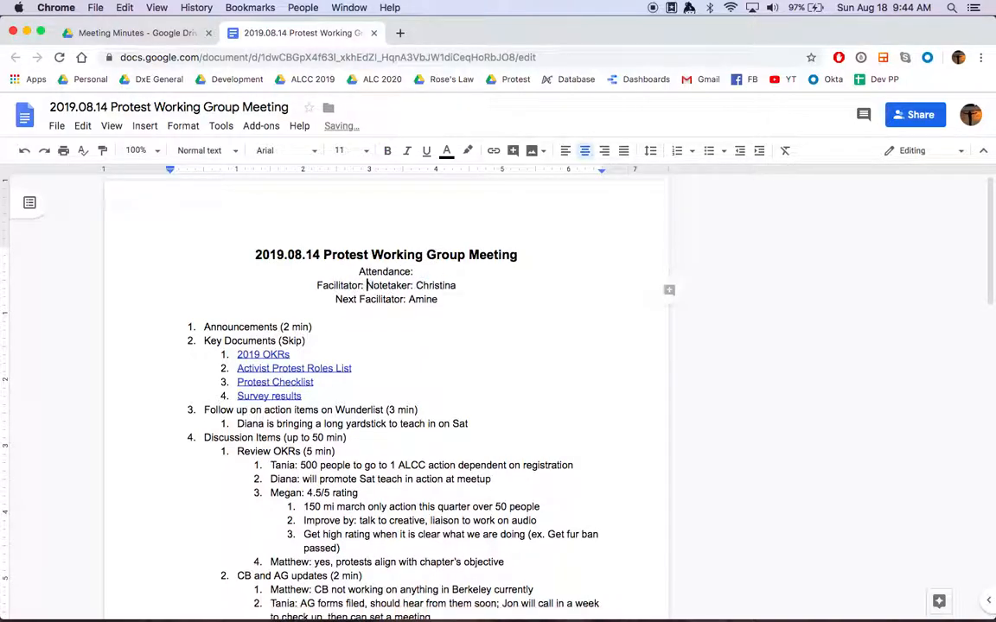
key(Return)
double_click(412, 299)
key(BackSpace)
double_click(421, 313)
key(BackSpace)
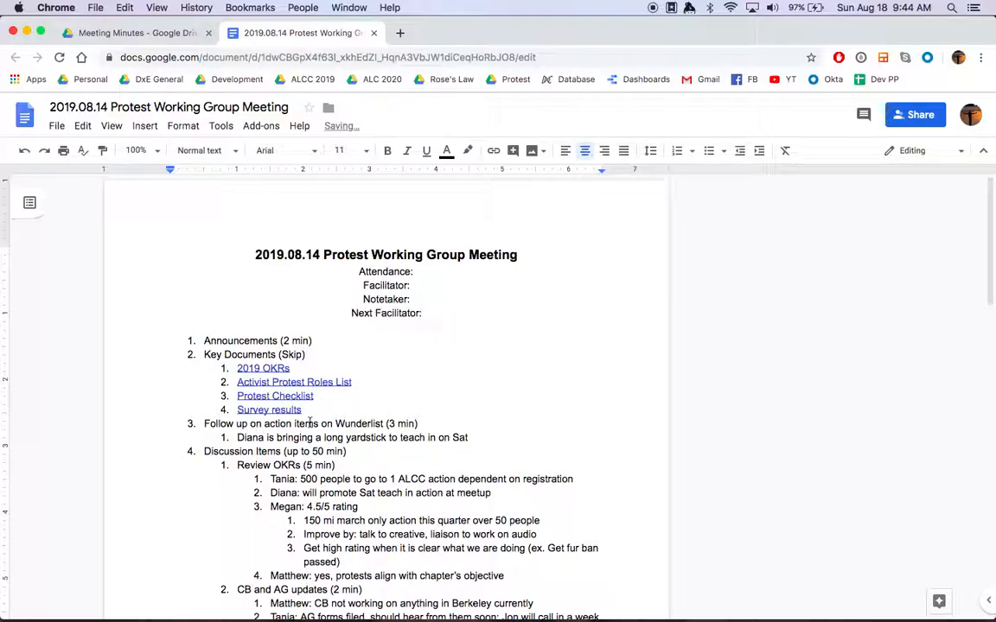
Delete the old note and its empty list line under "Follow up on action items on Wunderlist".
scroll(309, 422, down, 15)
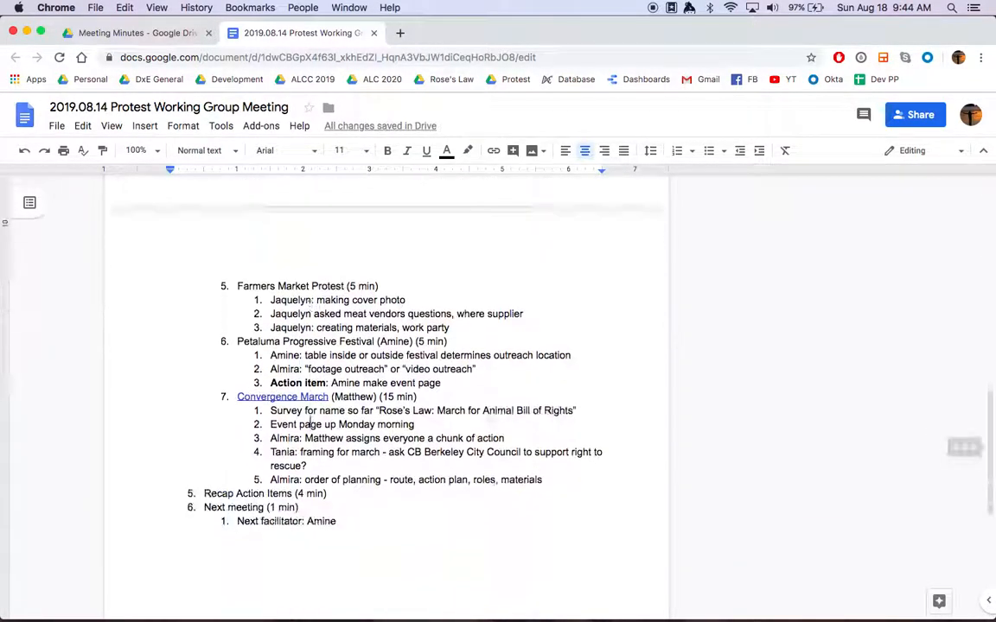
scroll(310, 423, up, 15)
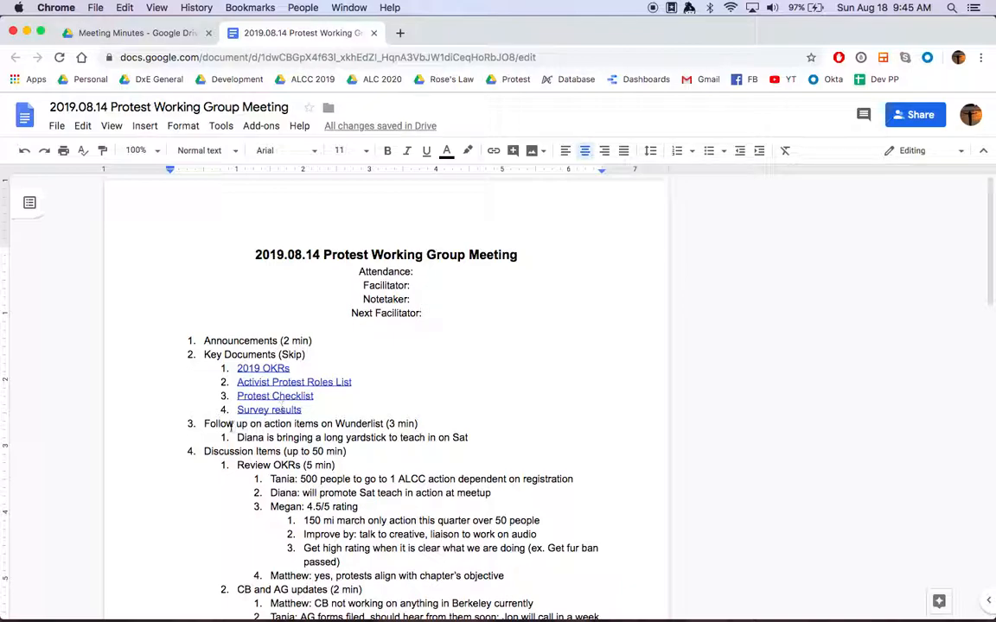
scroll(189, 424, down, 2)
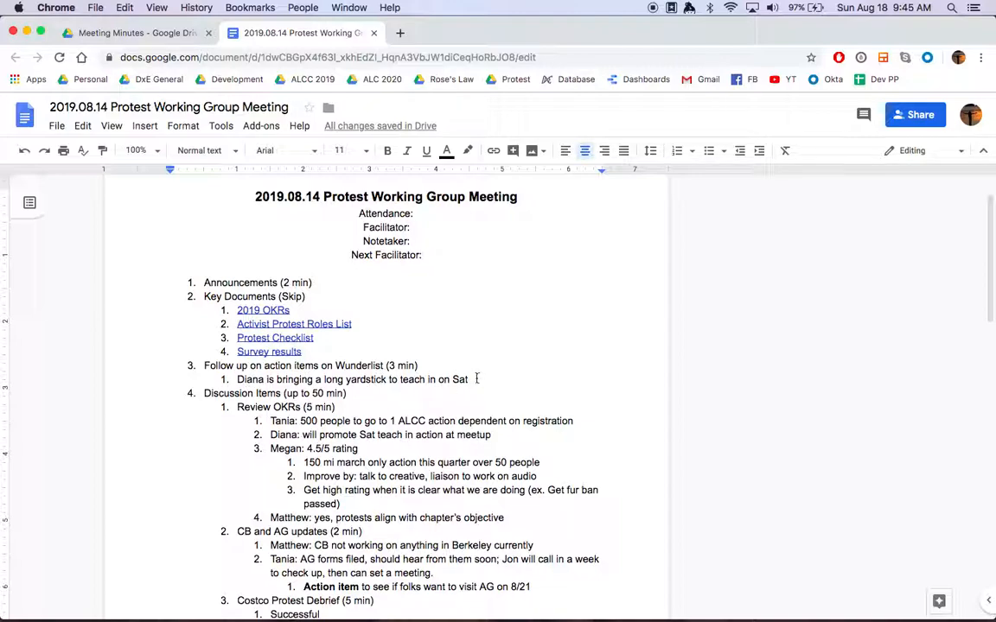
drag(479, 377, 247, 379)
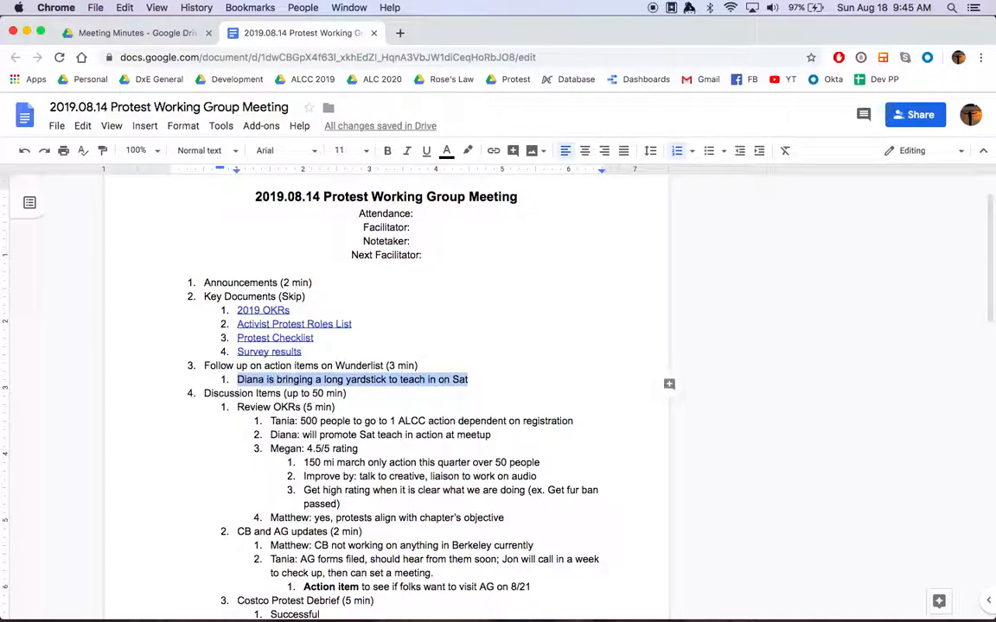
key(BackSpace)
key(BackSpace)
key(BackSpace)
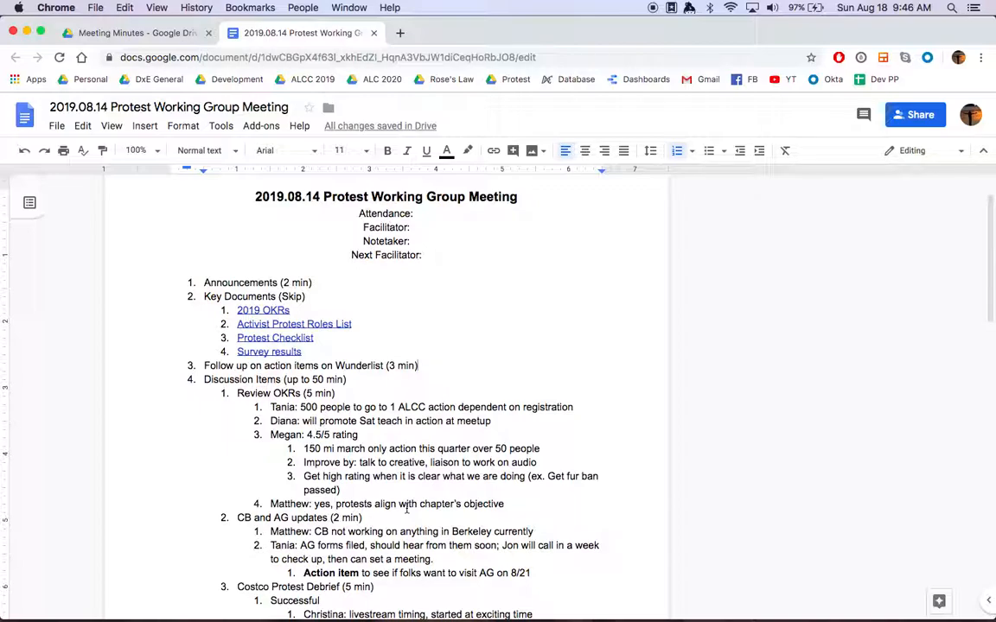
Delete the Review OKRs discussion item together with all its sub-notes.
drag(505, 504, 235, 393)
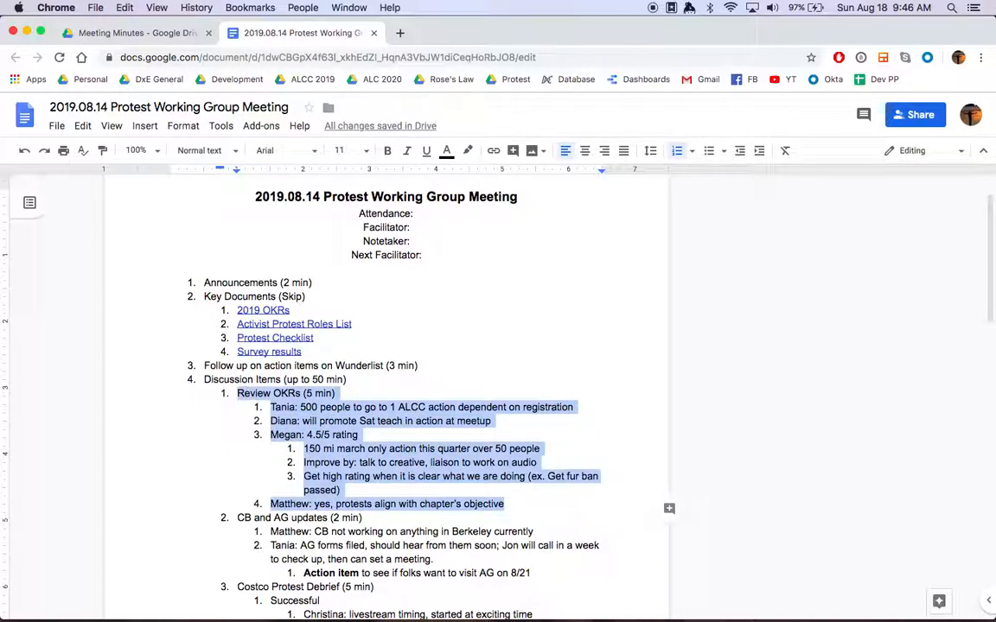
key(BackSpace)
key(BackSpace)
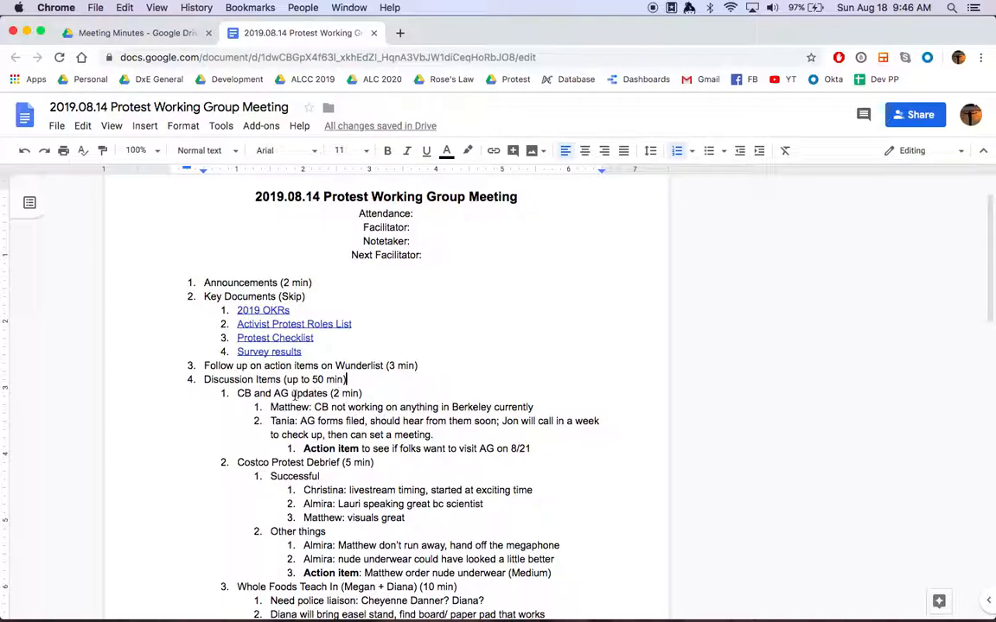
Remove the old notes beneath "CB and AG updates", keeping the item itself.
drag(532, 449, 264, 408)
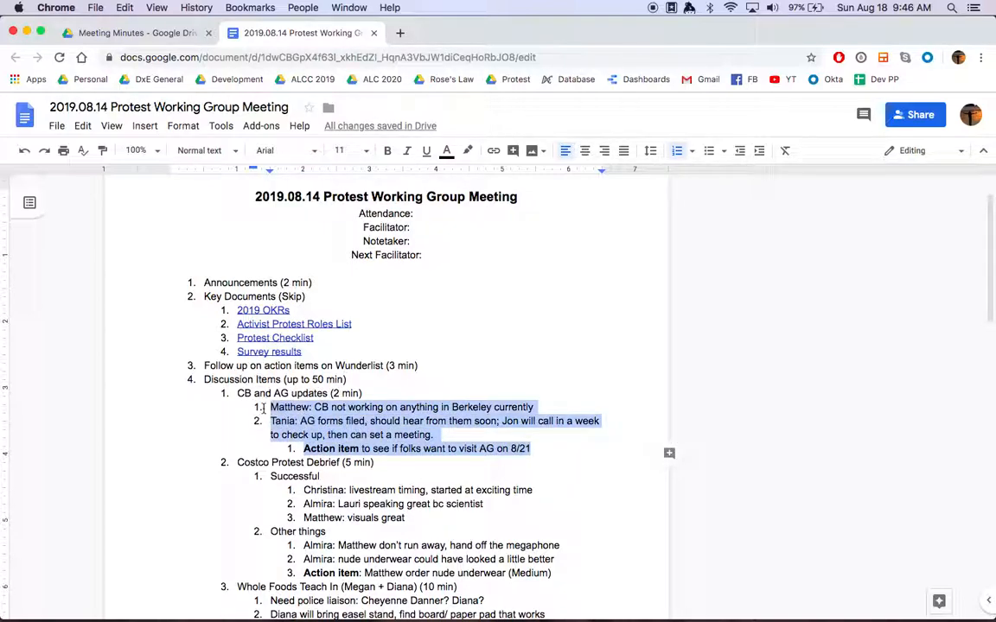
key(BackSpace)
key(BackSpace)
key(BackSpace)
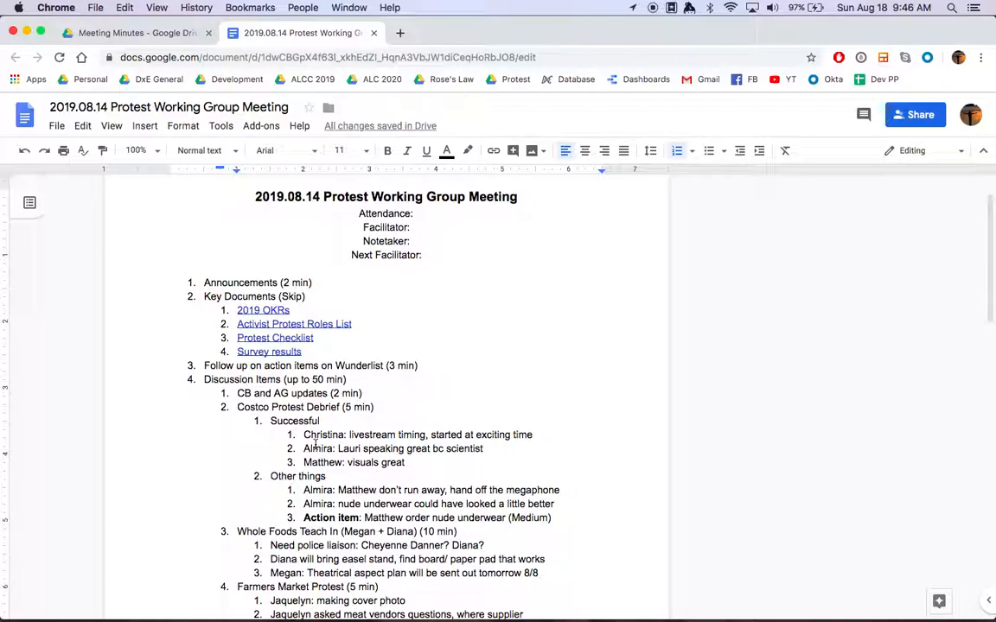
Delete the Costco Protest Debrief discussion item together with all its notes.
drag(551, 518, 236, 407)
key(BackSpace)
key(BackSpace)
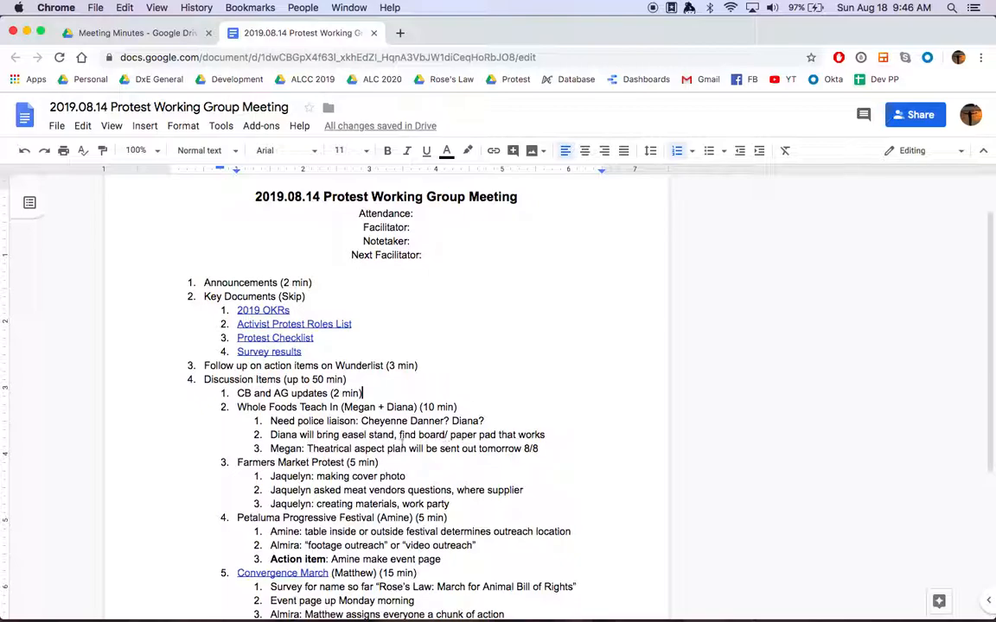
Add "Debrief" after "Whole Foods Teach In" in that item's title and delete the notes beneath it.
click(340, 406)
text(Debri)
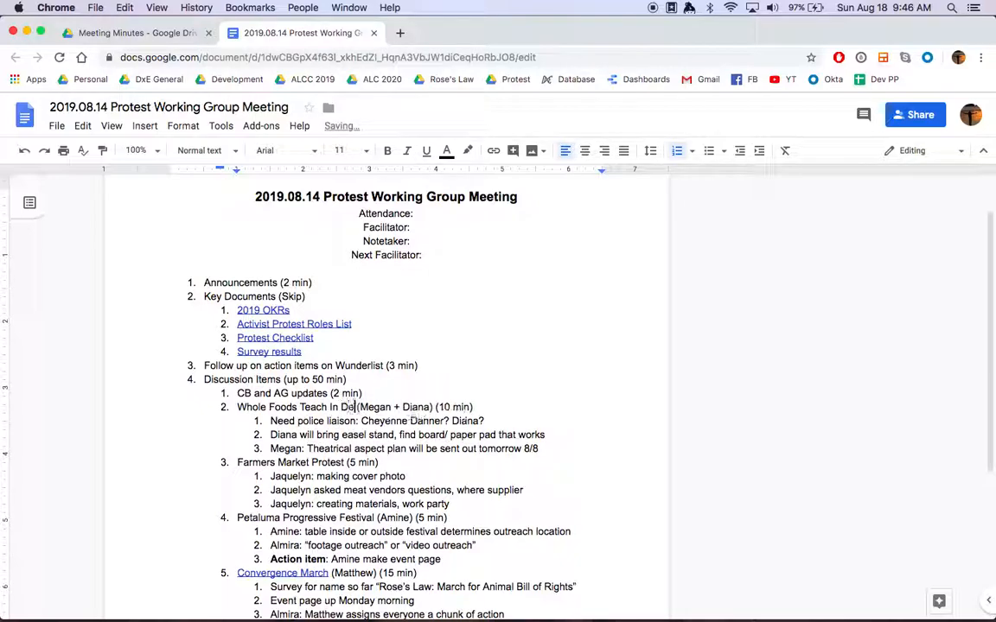
text(ef)
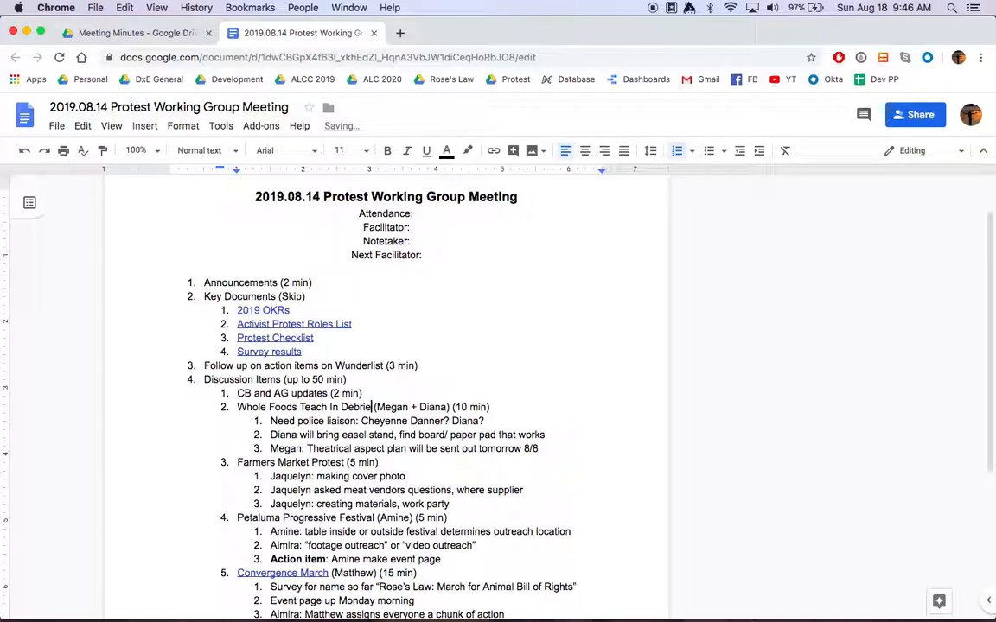
drag(555, 448, 205, 418)
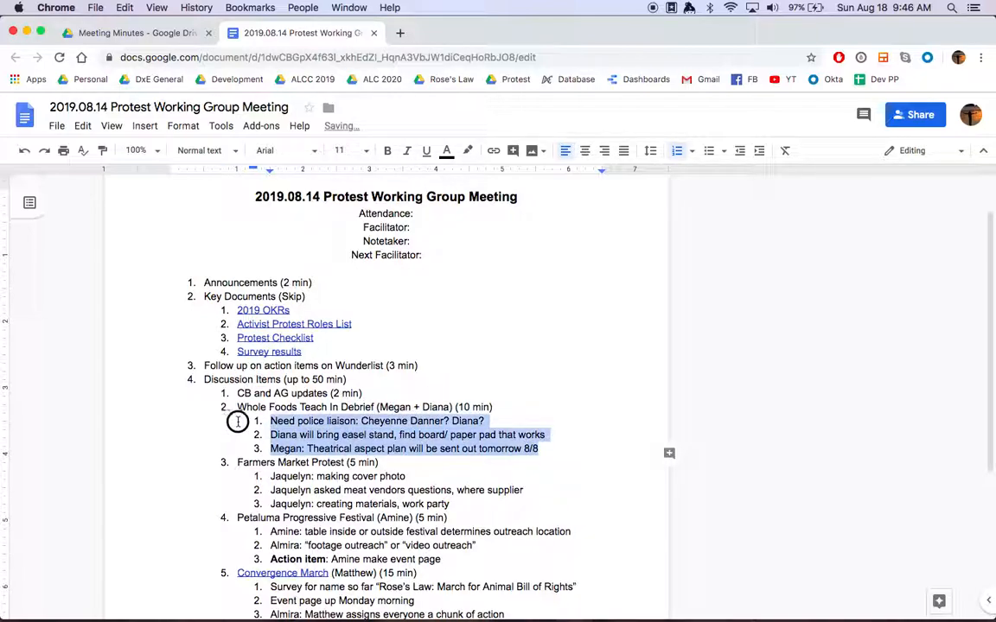
key(BackSpace)
key(BackSpace)
key(BackSpace)
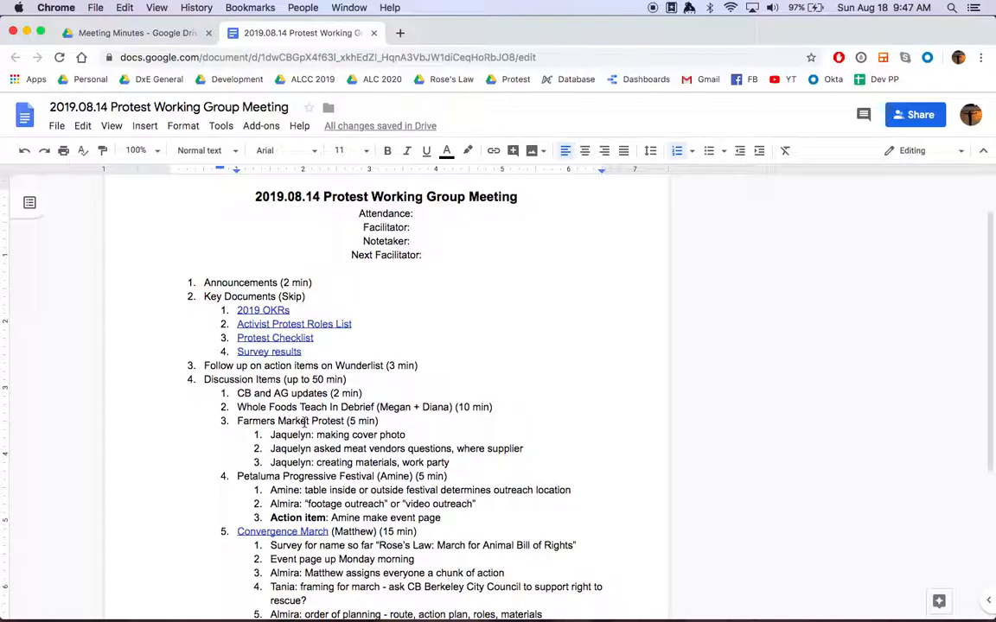
Delete the Farmers Market Protest item with its notes and close up the blank line.
drag(450, 463, 232, 422)
key(BackSpace)
key(BackSpace)
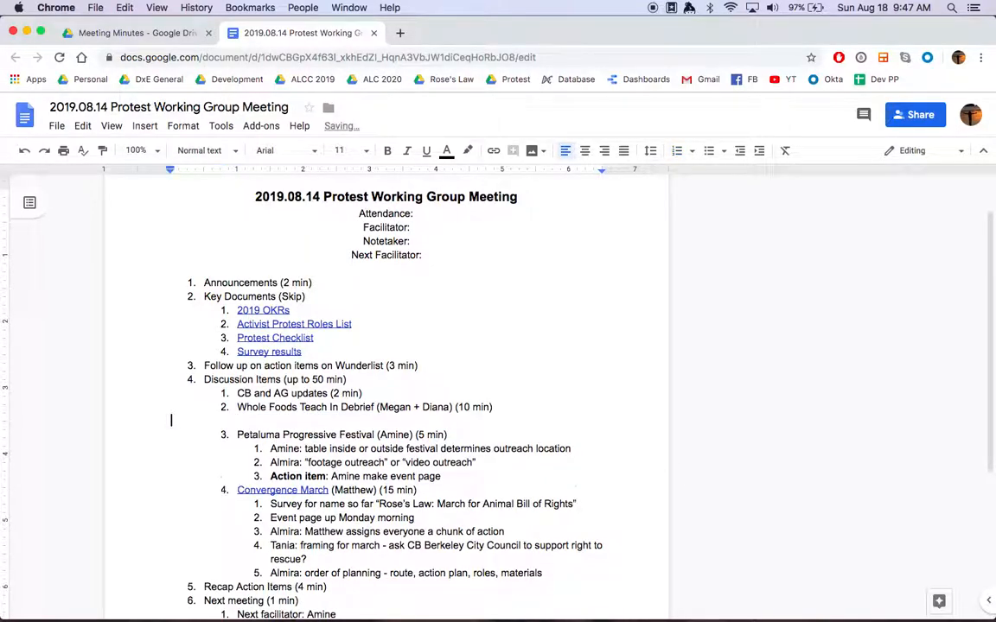
key(BackSpace)
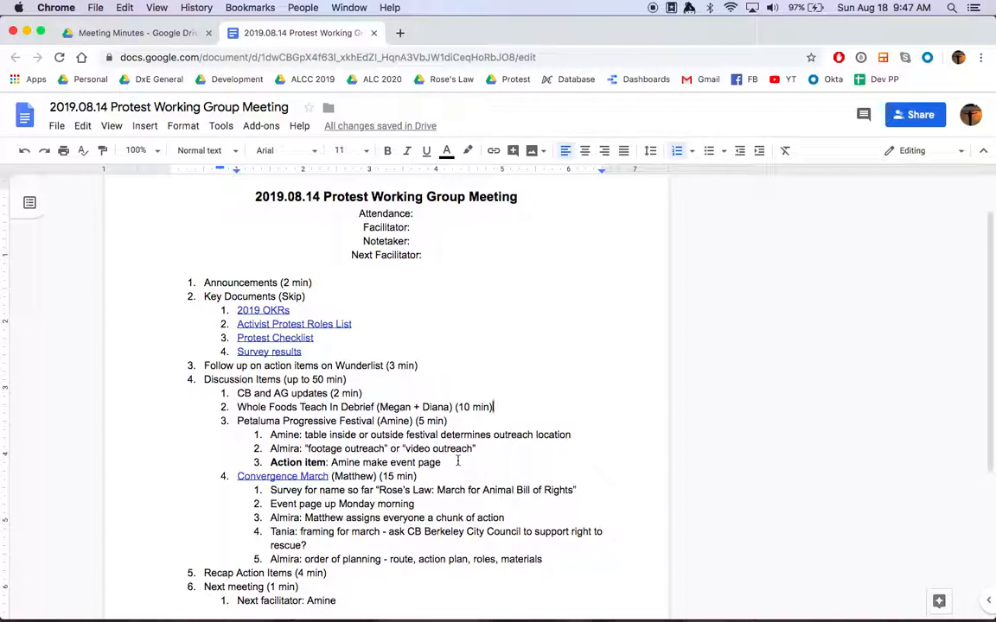
Remove the old notes beneath the Petaluma Progressive Festival item, keeping the item itself.
drag(458, 461, 249, 436)
key(BackSpace)
key(BackSpace)
key(BackSpace)
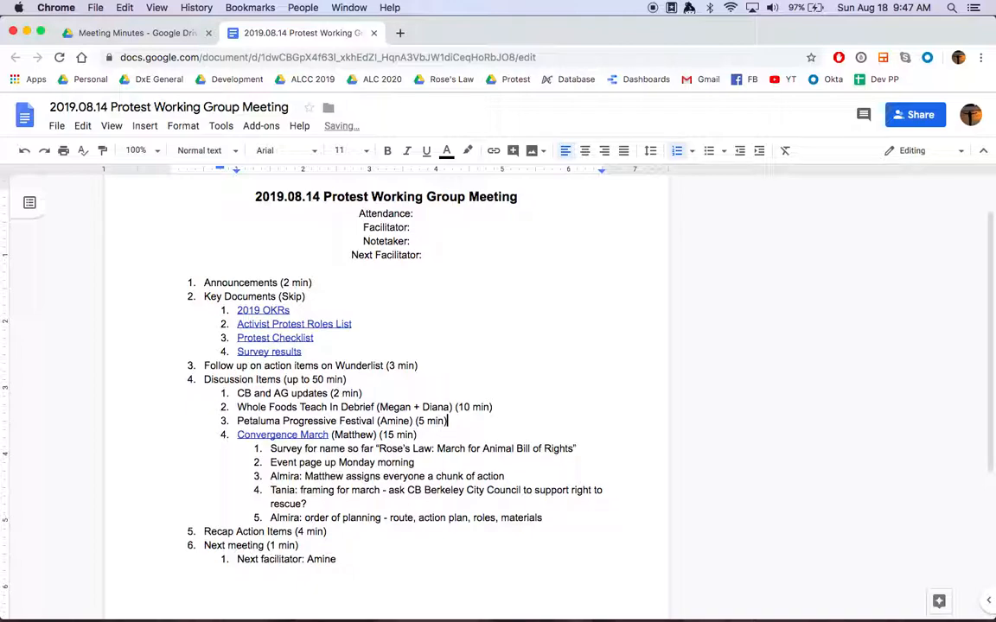
Delete all the old notes beneath the Convergence March item and close up the blank line, keeping the item itself.
drag(558, 522, 272, 448)
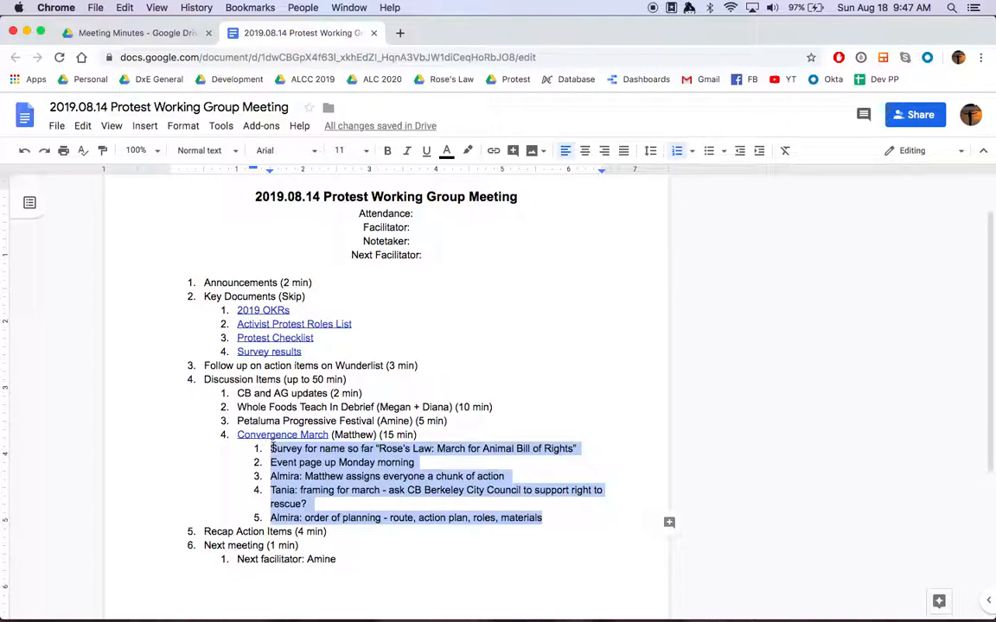
key(BackSpace)
key(BackSpace)
key(BackSpace)
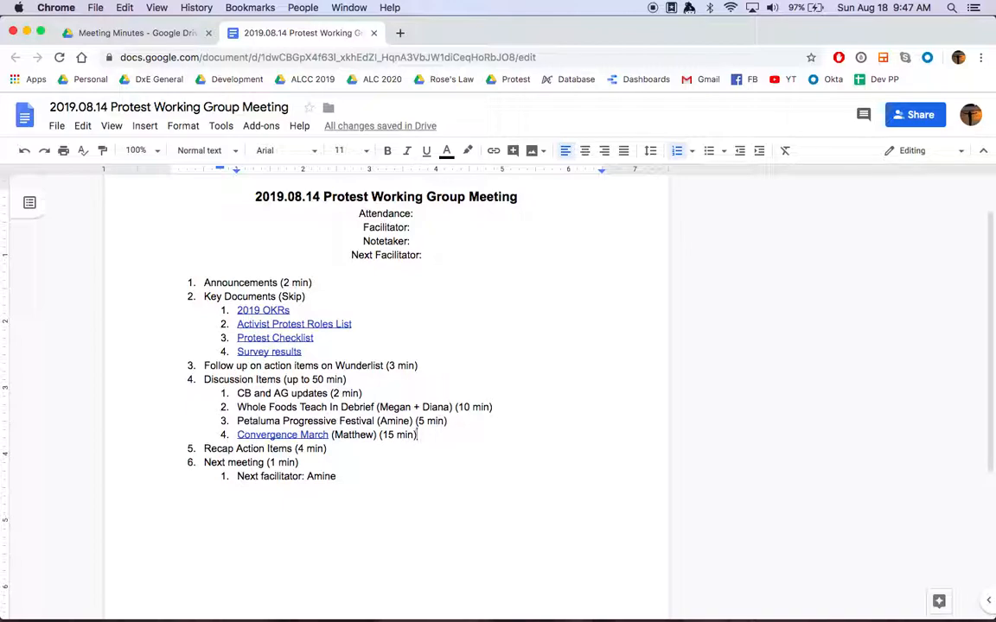
Add the discussion item "Whole Foods Protest Brainstorm" after the Whole Foods Teach In Debrief, with the presenter's first name and "(10 min)" in parentheses.
click(460, 421)
click(497, 409)
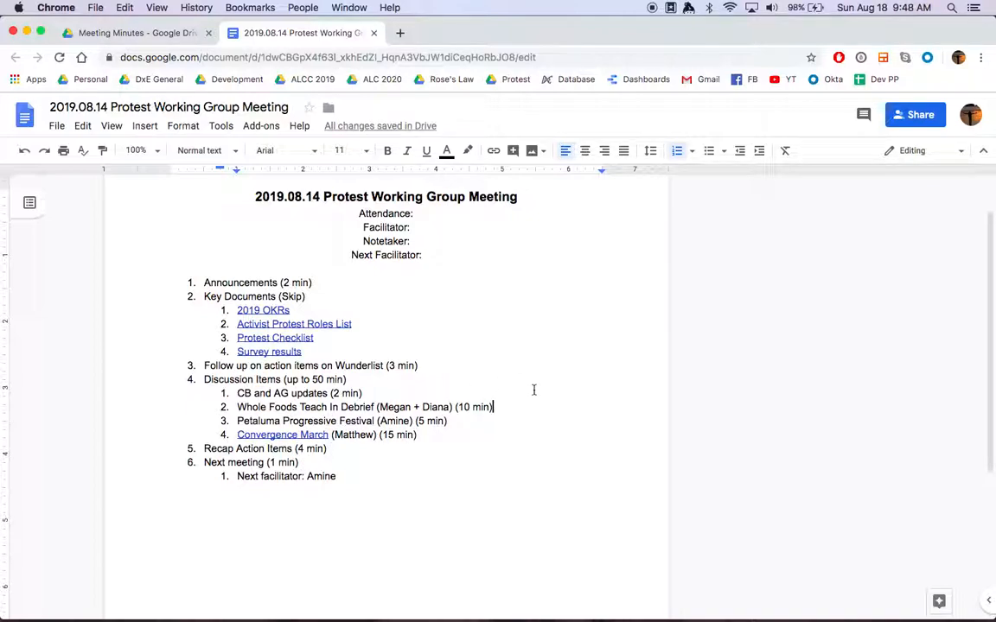
key(Return)
text(Whole Fp)
key(BackSpace)
text(o)
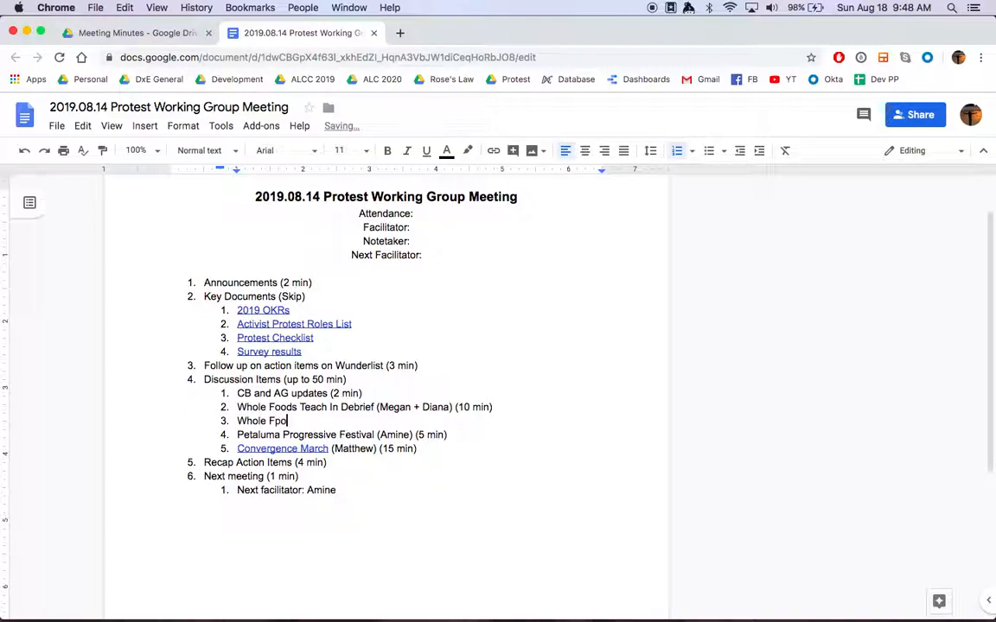
text(ods Protest Brainstorm (Almira))
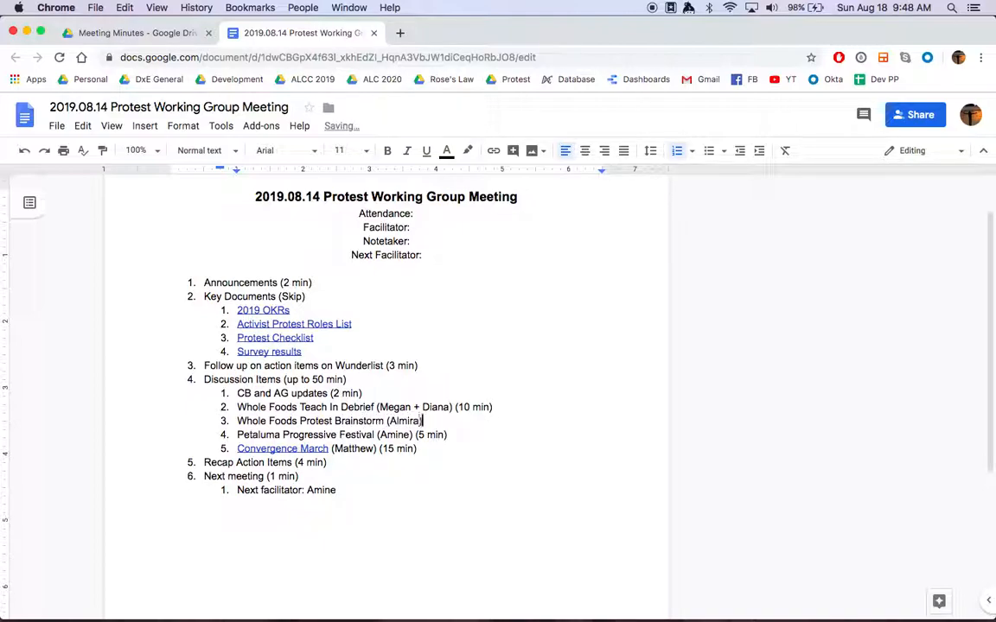
text( (10 min))
drag(330, 393, 361, 394)
drag(455, 407, 425, 421)
click(396, 449)
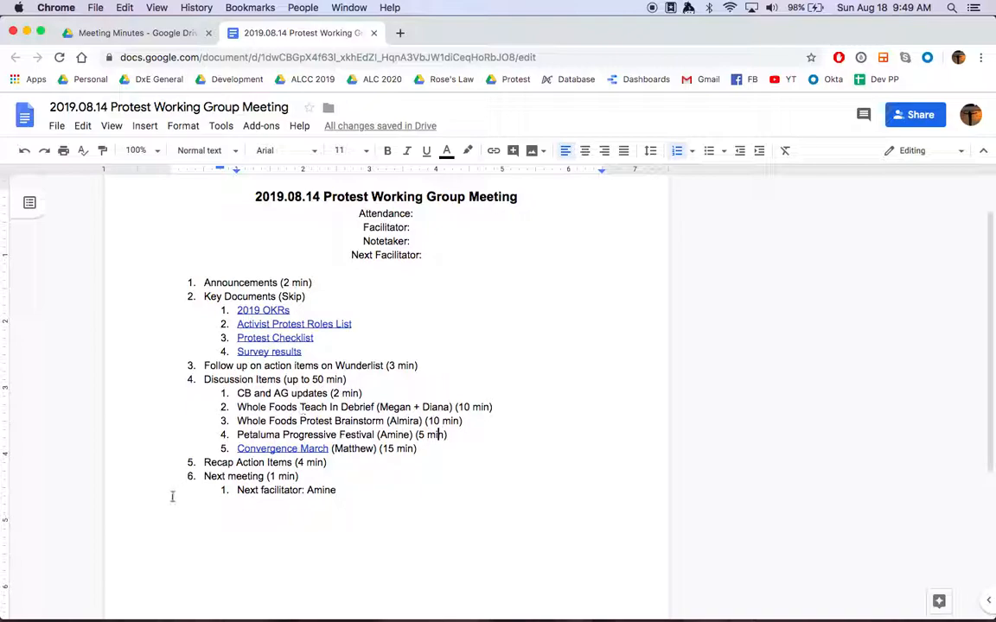
Clear the person's name after "Next facilitator:" under the Next meeting item.
click(326, 490)
double_click(312, 491)
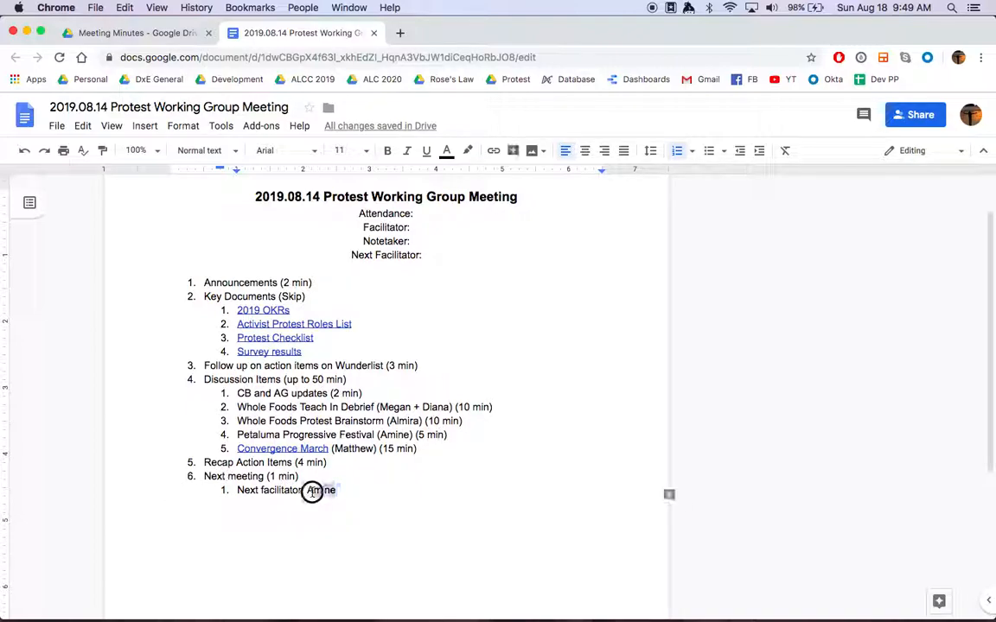
key(BackSpace)
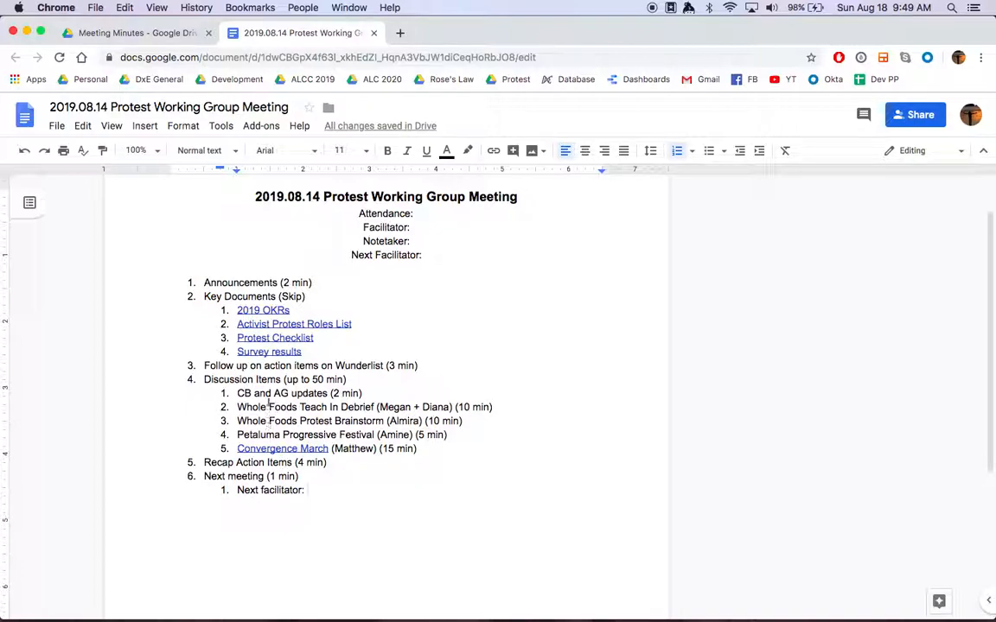
drag(204, 380, 447, 455)
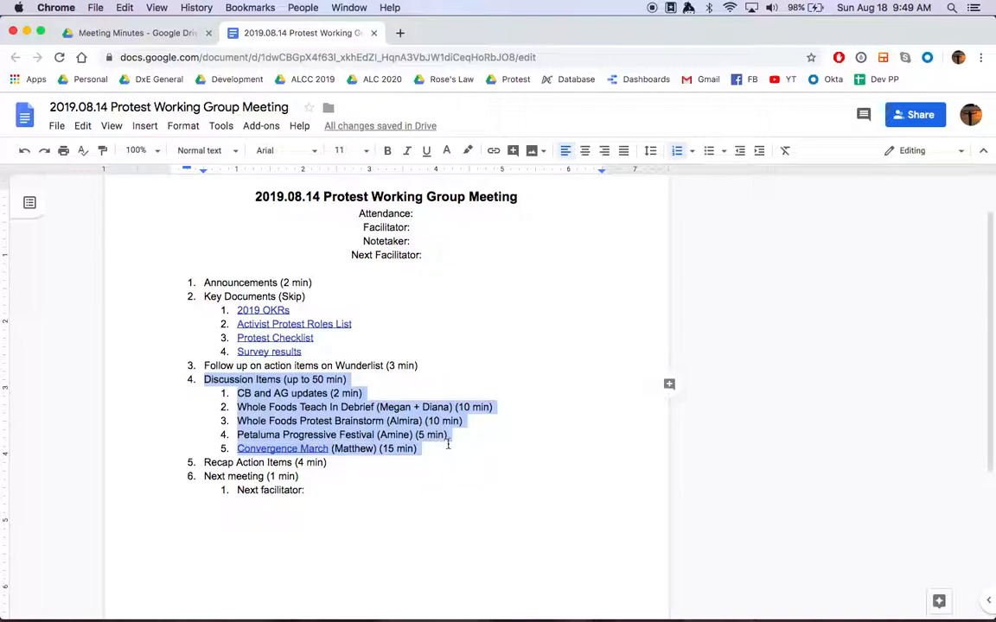
click(449, 446)
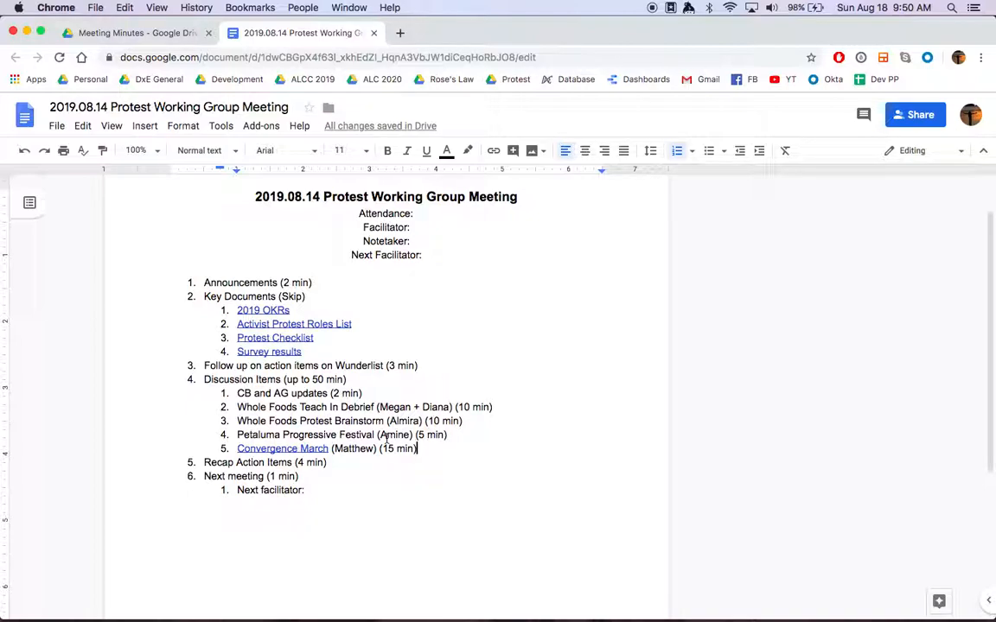
Check who the agenda document is shared with and close the sharing settings without adding anyone.
scroll(318, 329, up, 2)
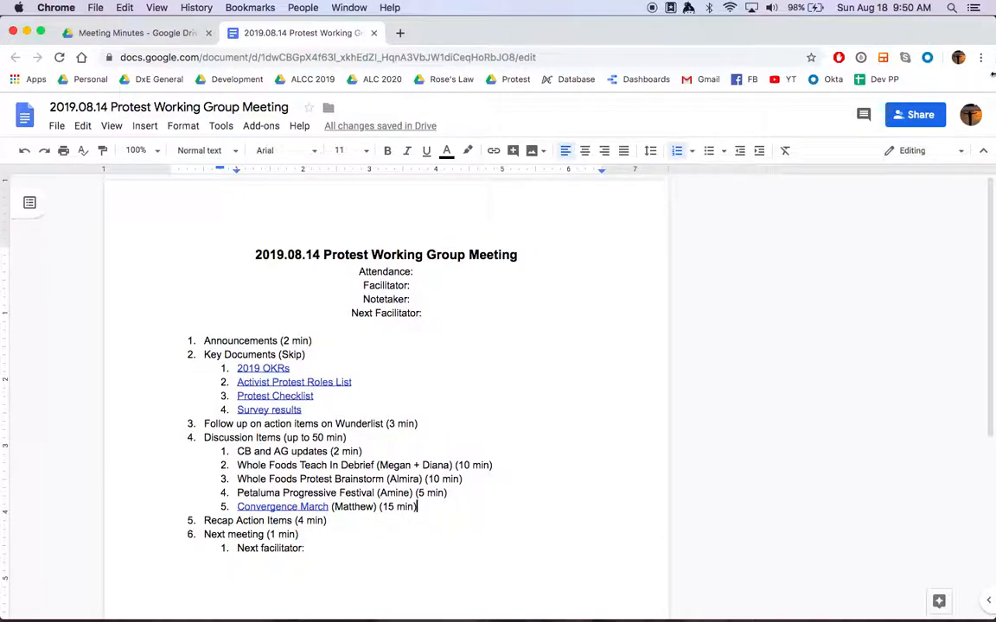
click(920, 121)
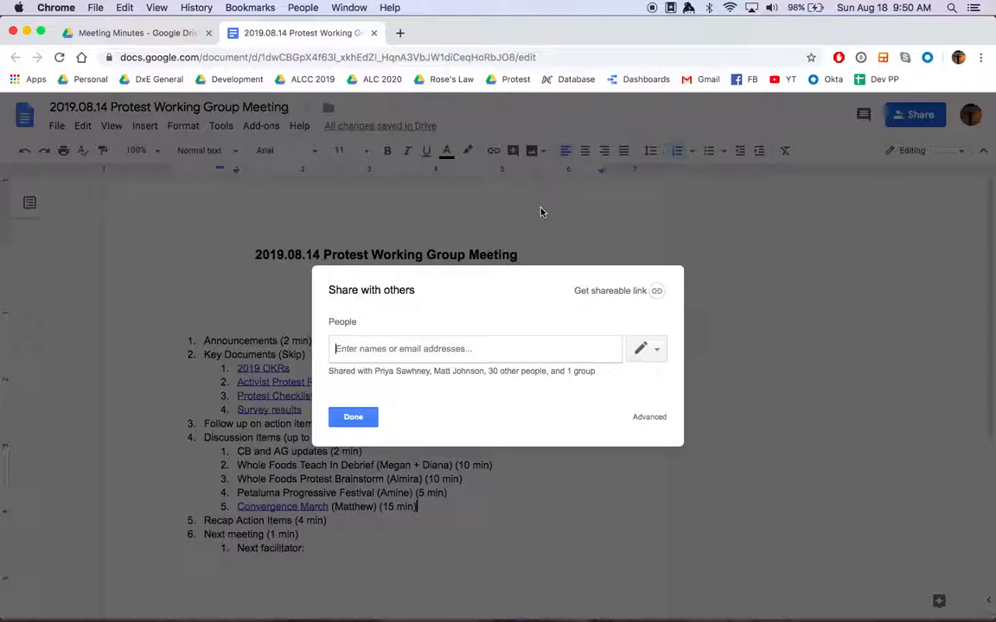
click(353, 417)
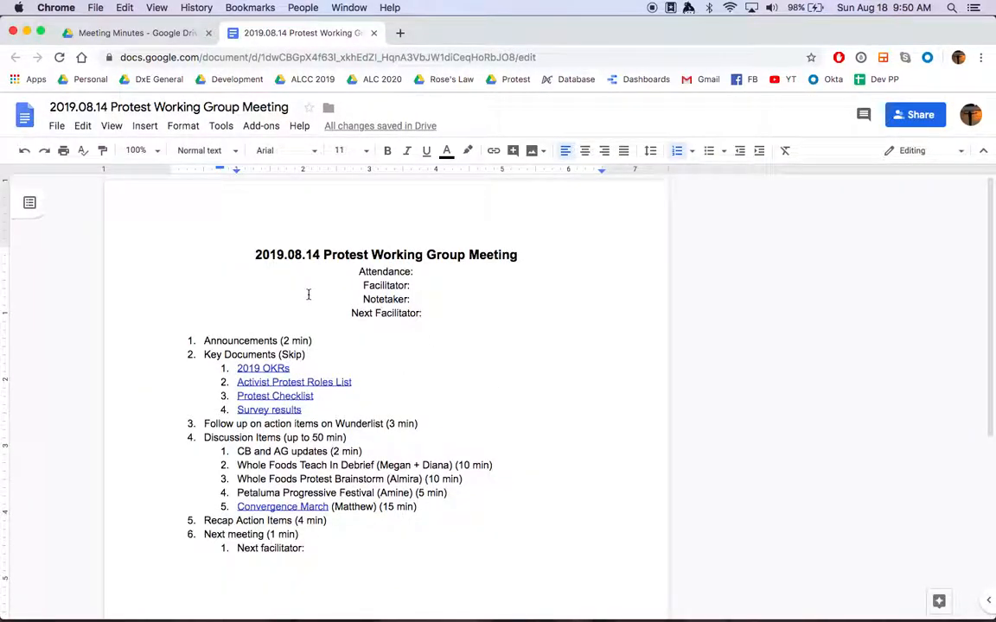
Select the agenda document's full web address.
click(400, 58)
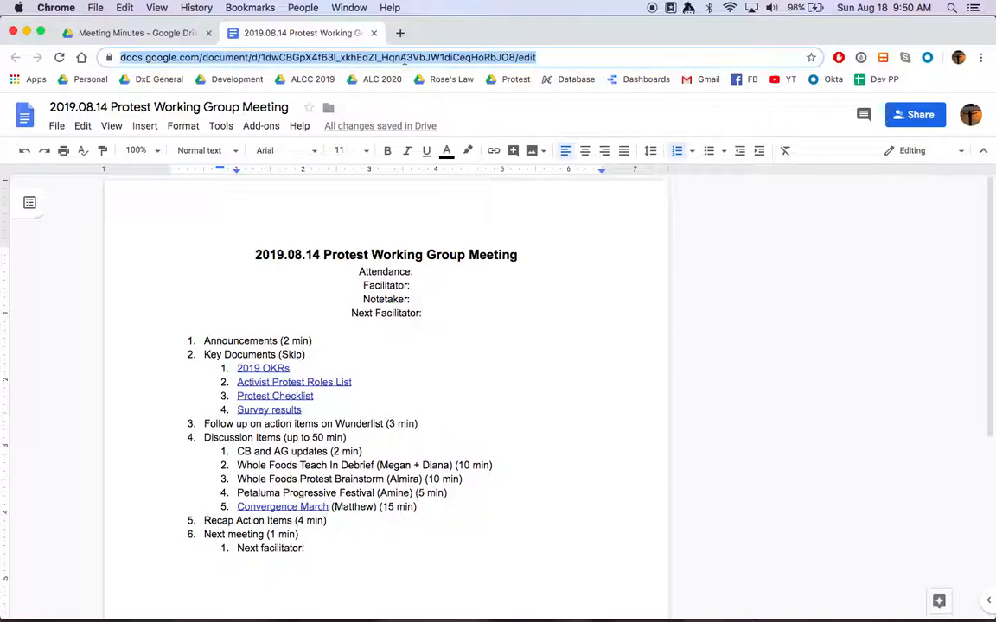